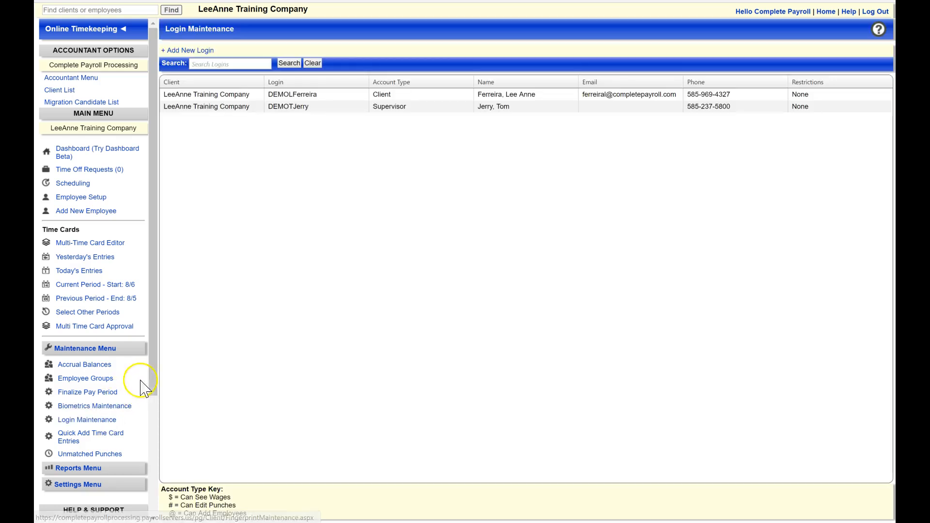
Step: Create a supervisor login for LeeAnne Training Company with the login name, password and the supervisor's name, phone number and e-mail address
left_click(189, 51)
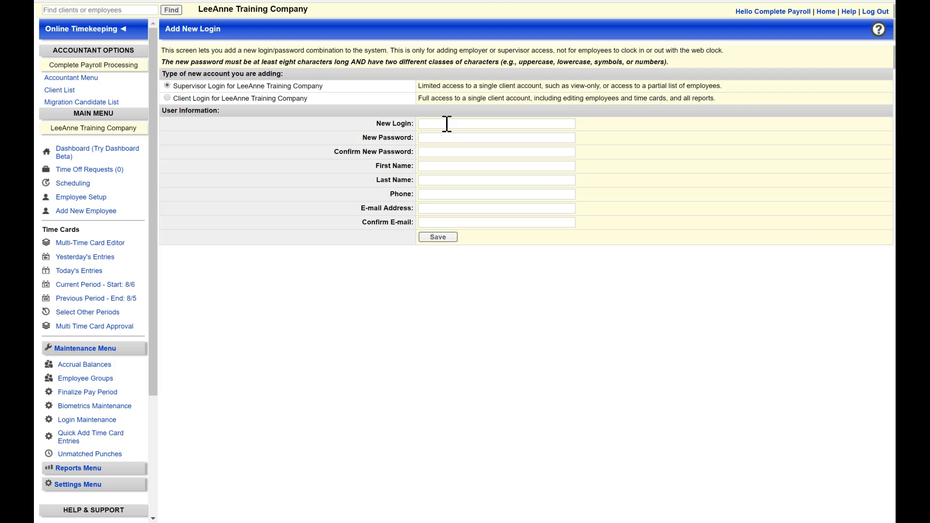
left_click(488, 139)
left_click(488, 139)
left_click(456, 167)
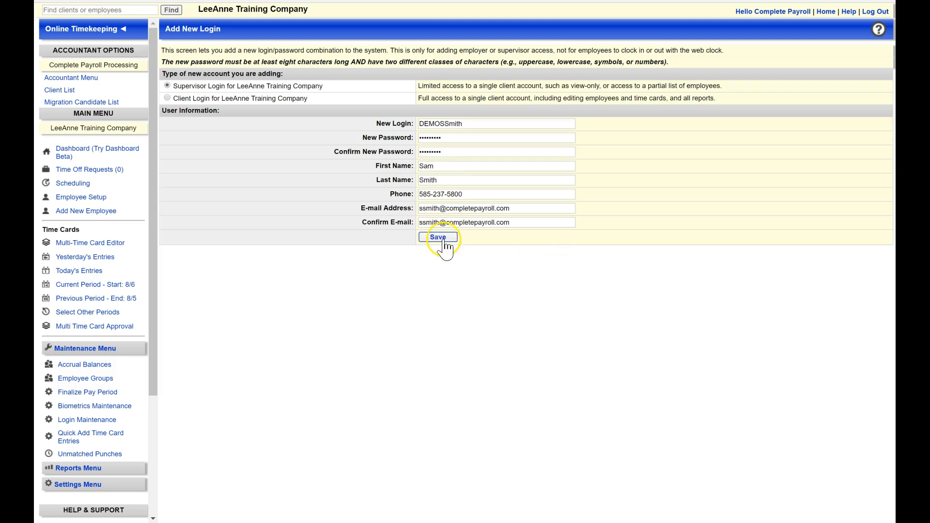
left_click(441, 238)
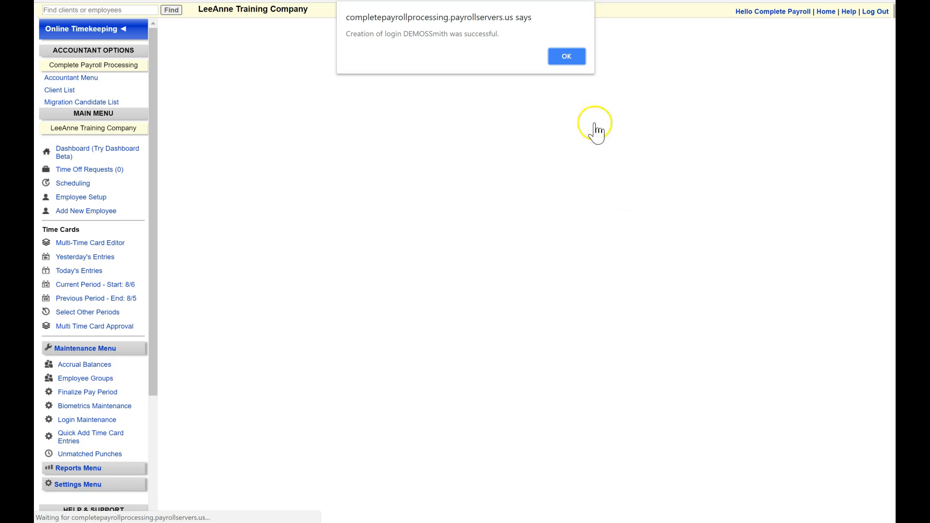
left_click(575, 57)
left_click(575, 67)
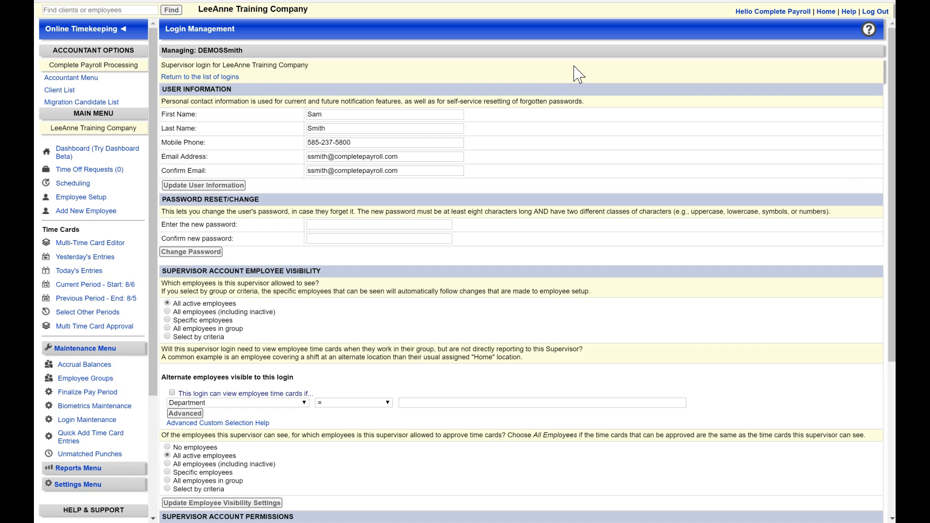
left_click(604, 130)
left_click(376, 125)
left_click(495, 172)
Step: Limit the supervisor's employee visibility by criteria to employees whose Supervisor field contains the supervisor's full name
scroll(512, 215, "down", 2)
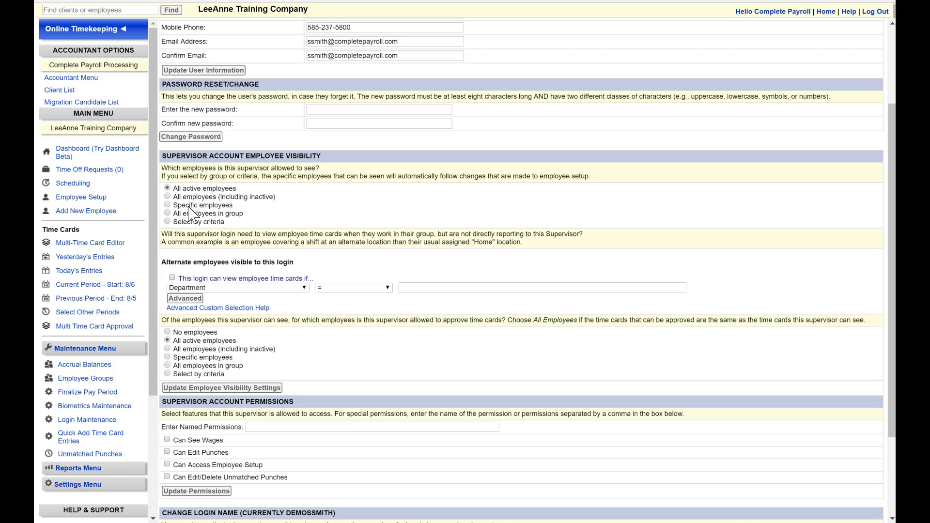
left_click(167, 222)
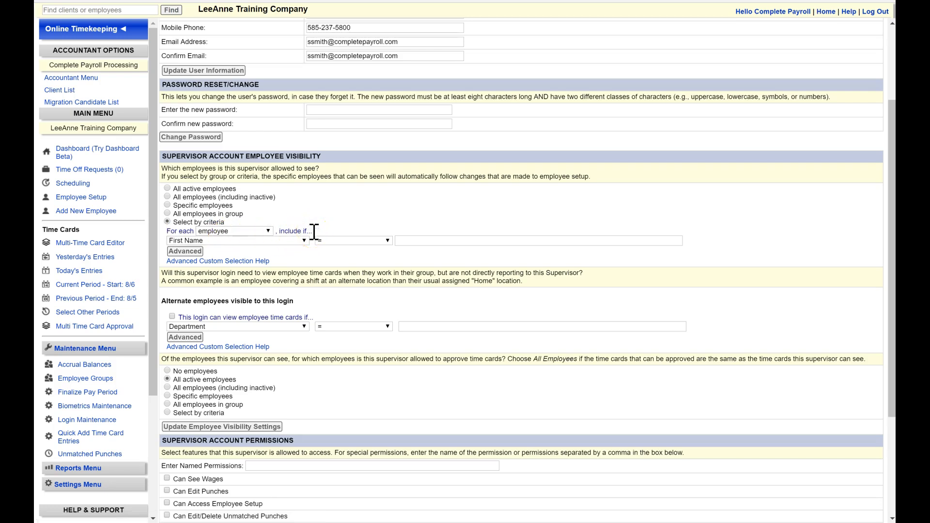
left_click(304, 241)
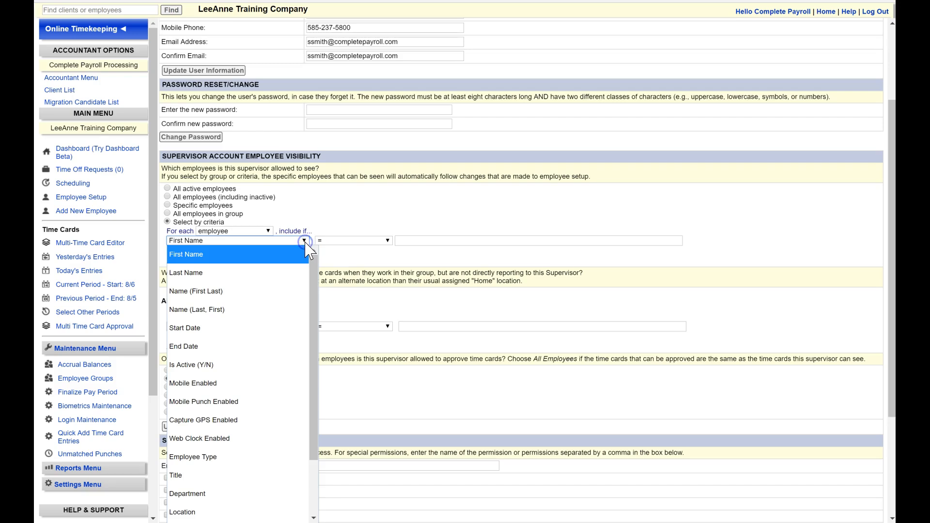
left_click_drag(313, 272, 313, 365)
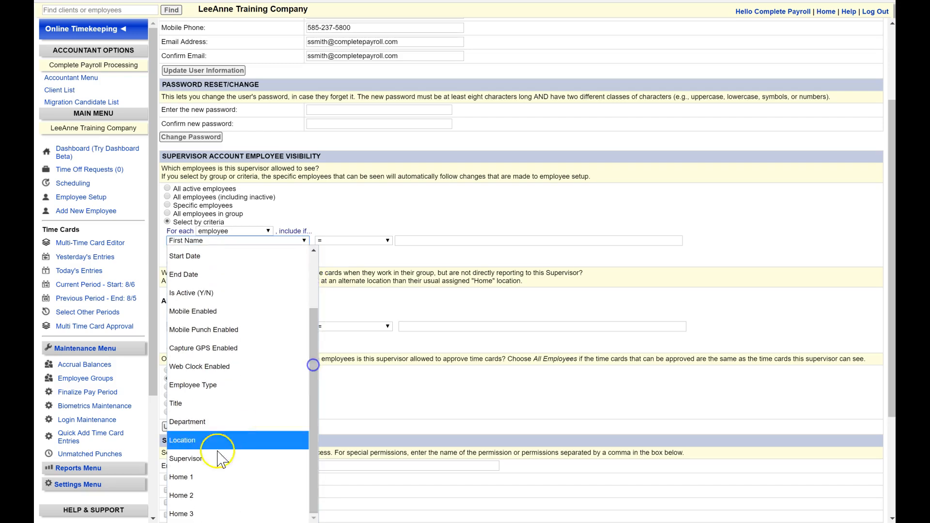
left_click(201, 458)
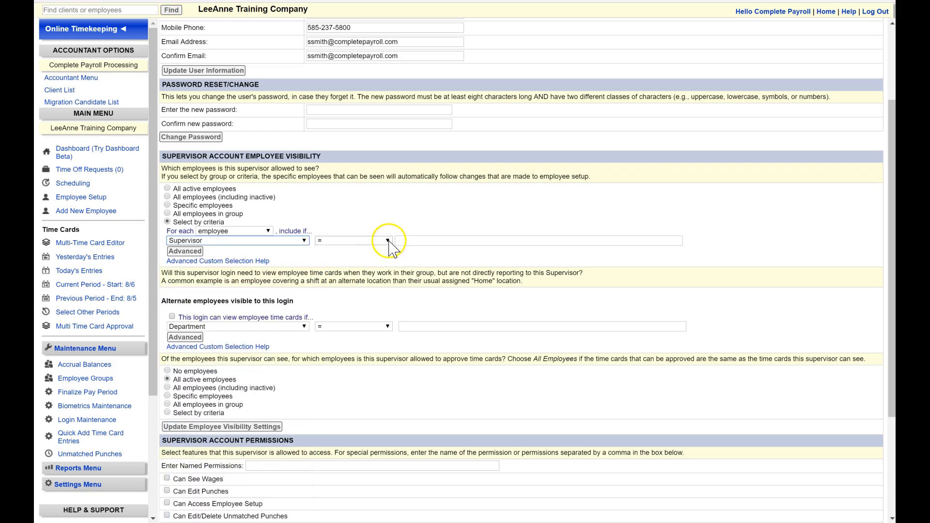
left_click(388, 241)
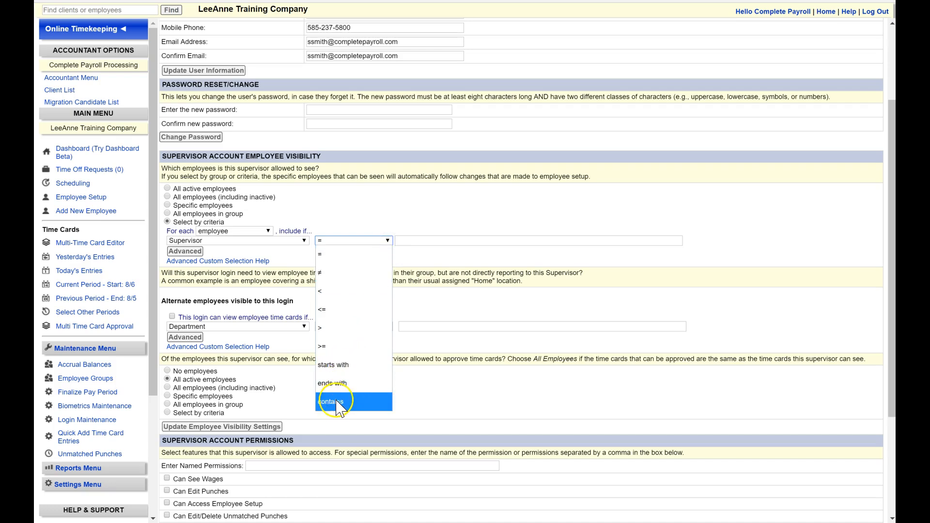
left_click(338, 402)
left_click(409, 241)
type("Sam Smith")
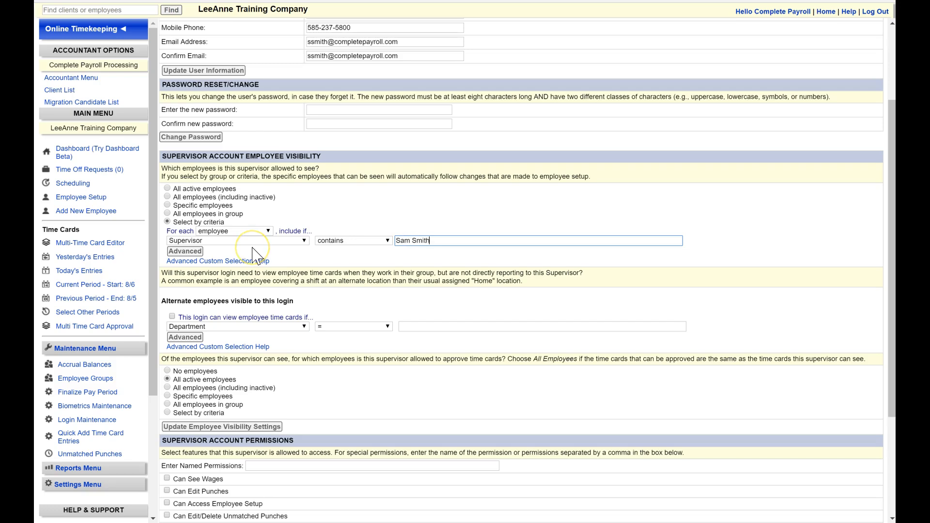
Step: Review the advanced combining options for the visibility criteria and read the Advanced Custom Selection Help
left_click(192, 251)
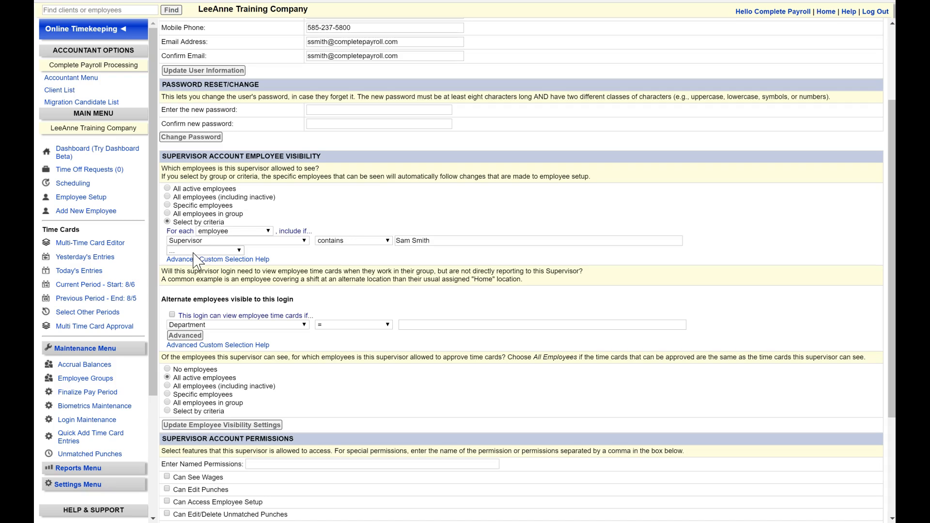
left_click(193, 251)
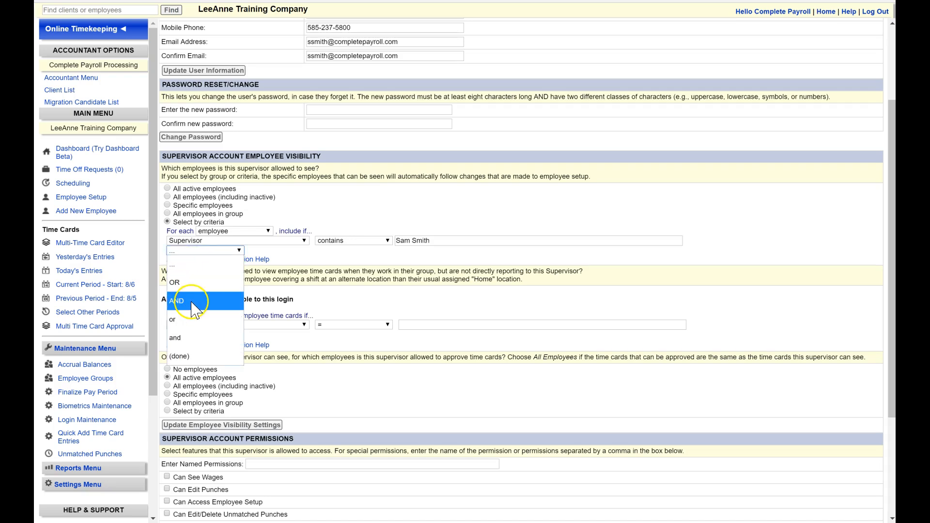
left_click(208, 265)
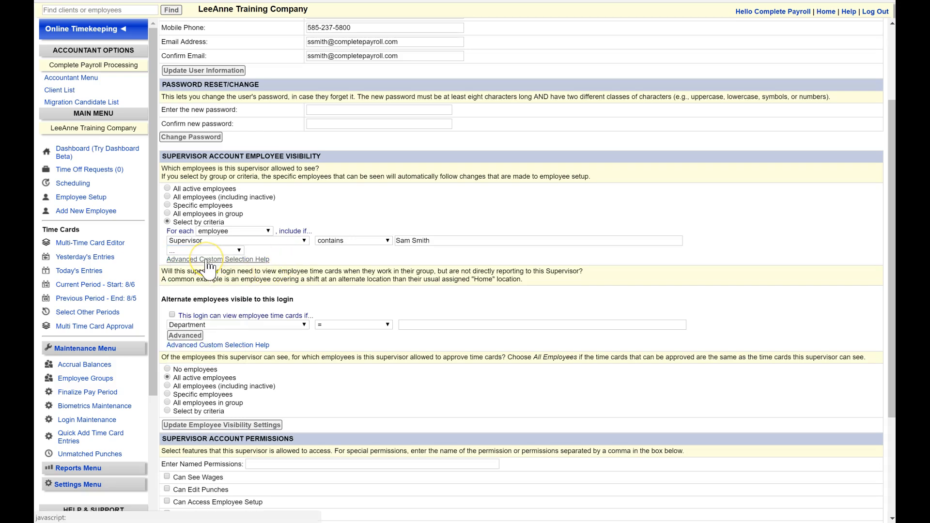
left_click(207, 261)
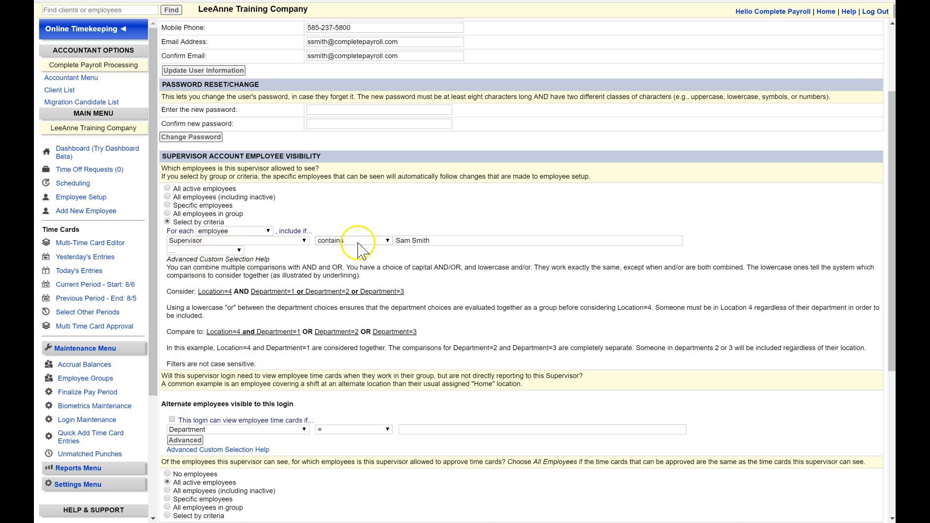
Step: Save the supervisor's employee visibility settings
scroll(213, 431, "down", 2)
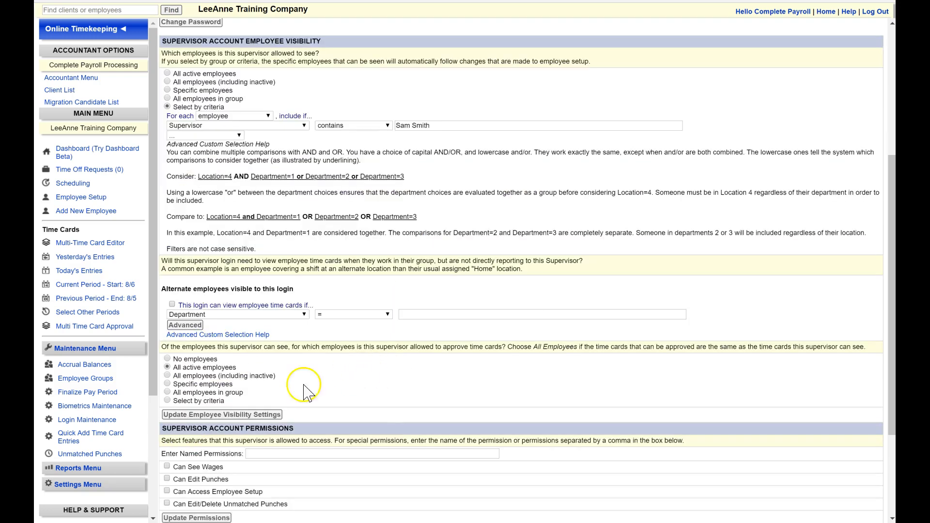
left_click(222, 416)
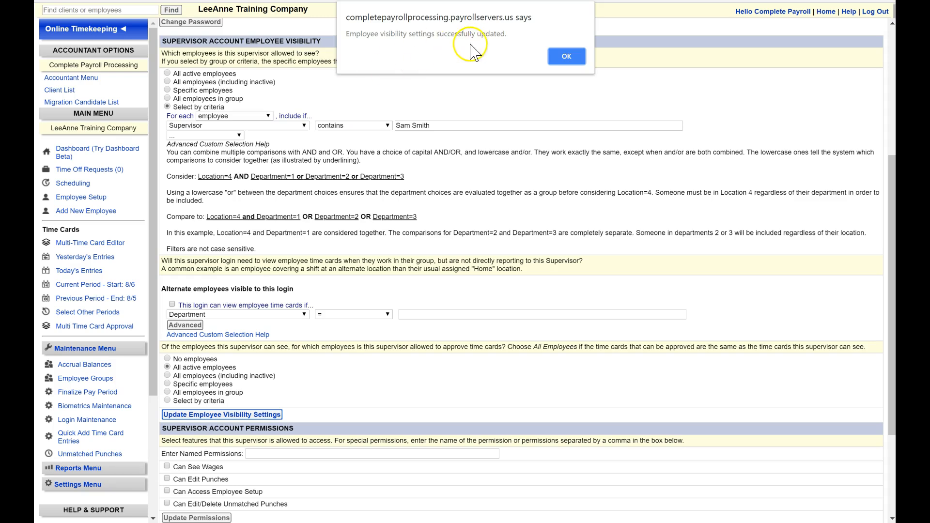
left_click(563, 62)
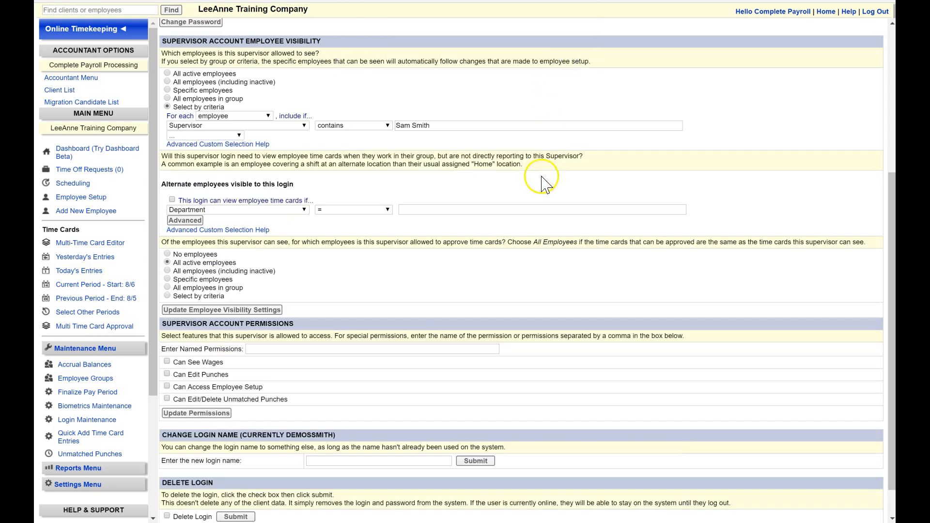
Step: Grant the supervisor the Can See Wages, Can Edit Punches and Can Edit/Delete Unmatched Punches permissions and save them
scroll(408, 336, "down", 1)
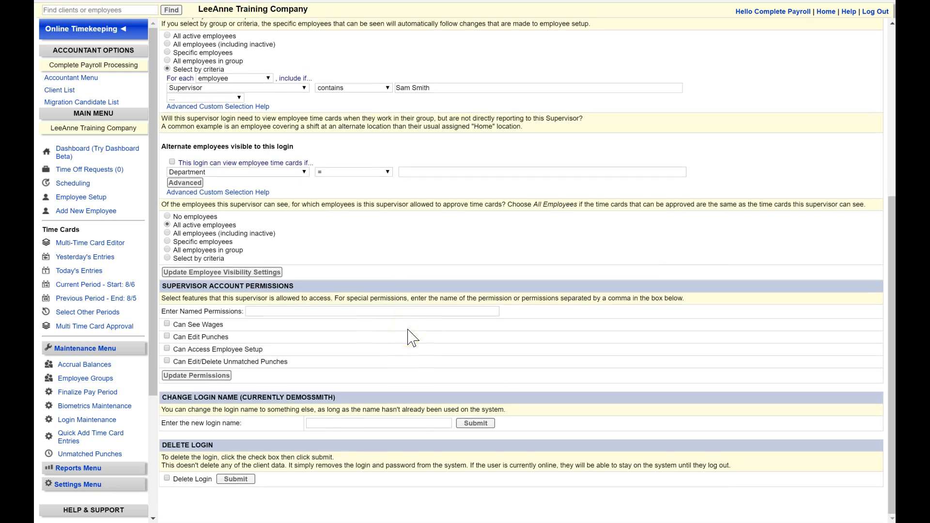
left_click(364, 355)
left_click(362, 358)
left_click(167, 324)
left_click(166, 336)
left_click(167, 348)
left_click(167, 362)
left_click(166, 349)
left_click(214, 376)
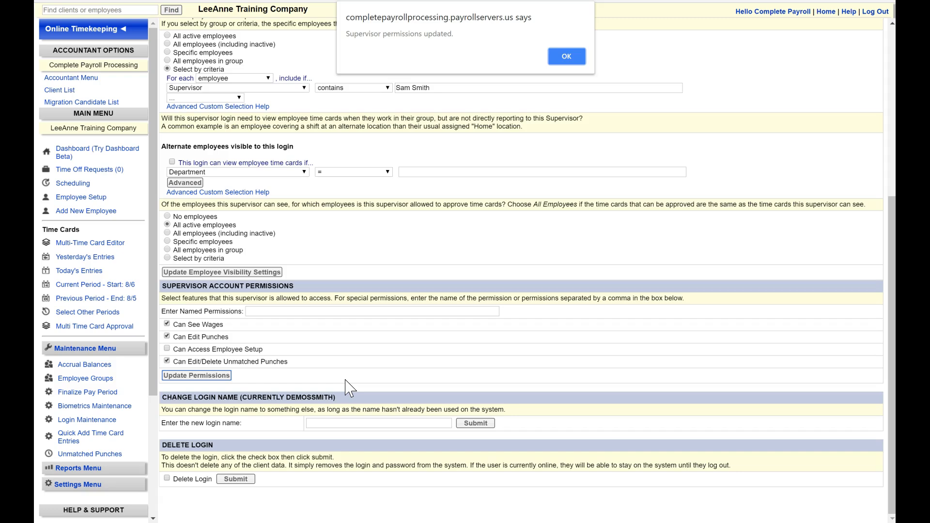
left_click(447, 54)
left_click(557, 57)
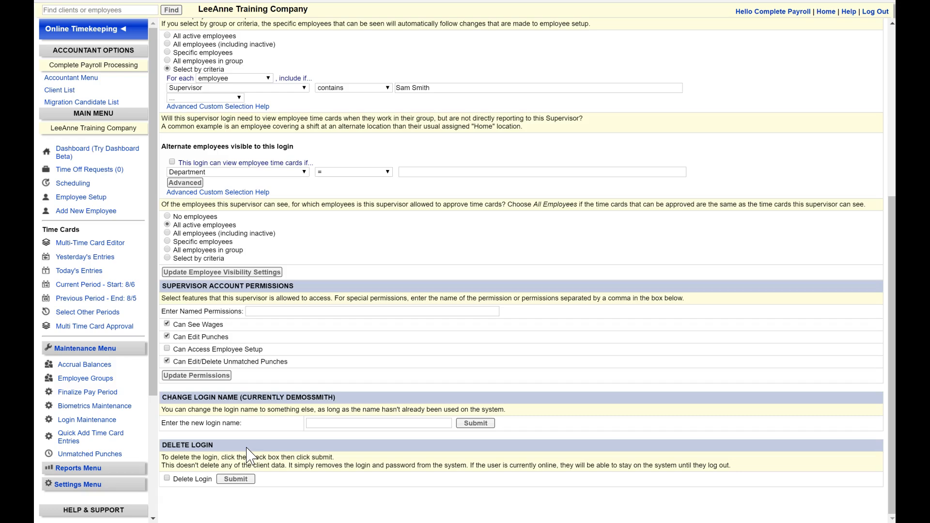
Step: Return from the supervisor's login management page to the list of logins
left_click(171, 480)
left_click(236, 480)
scroll(399, 458, "up", 1)
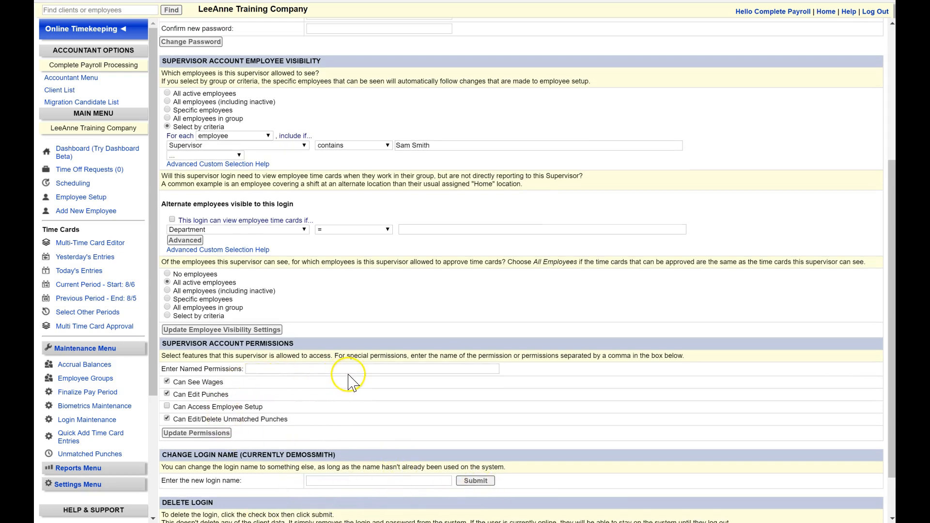
scroll(350, 375, "up", 2)
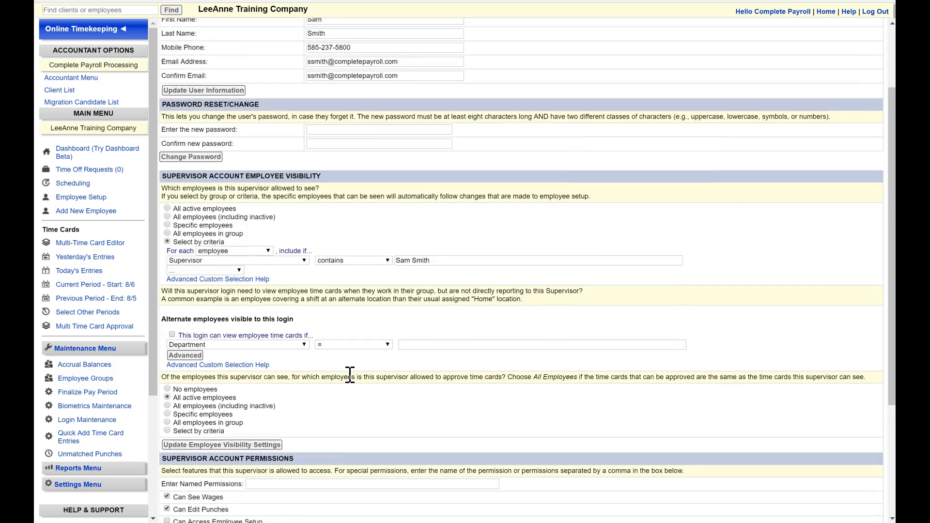
scroll(349, 375, "up", 2)
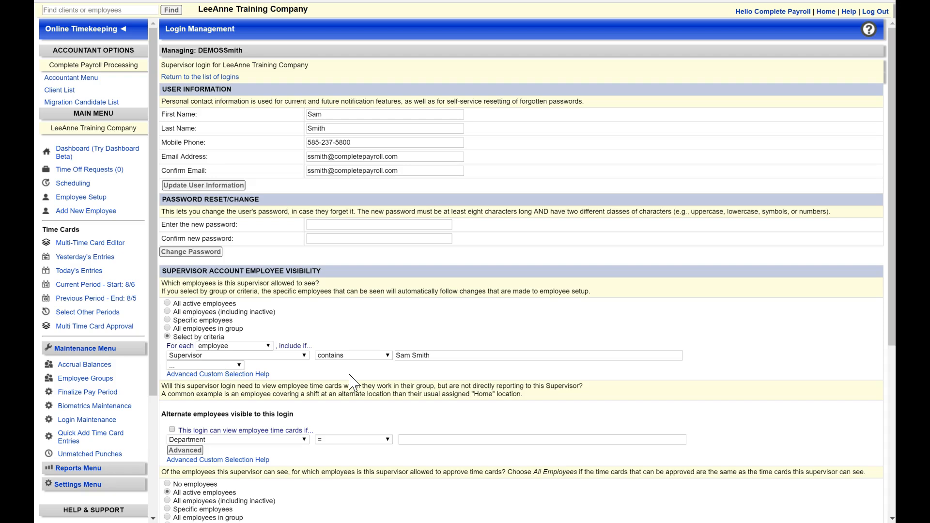
left_click(198, 79)
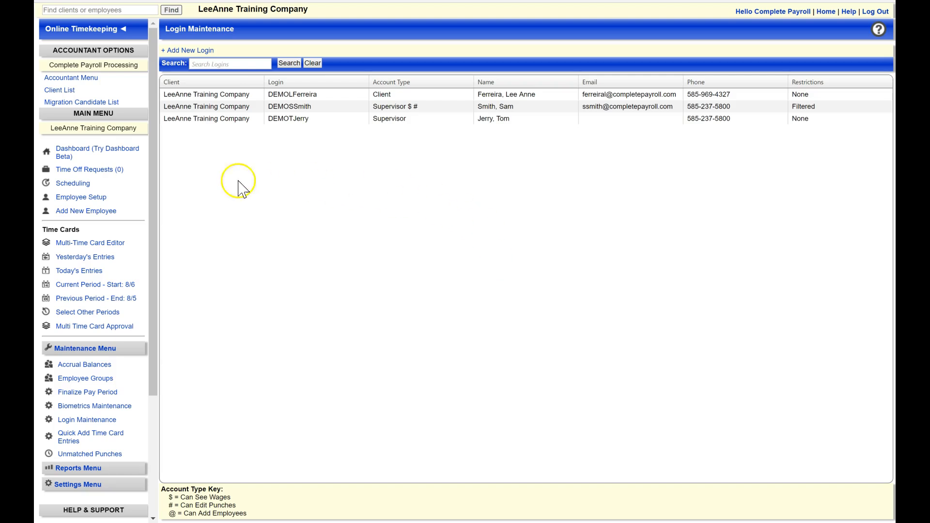
Step: In Employee Setup, set the Supervisor of the employee with code 1 to the new supervisor's full name, save, and return to the employee list
left_click(95, 198)
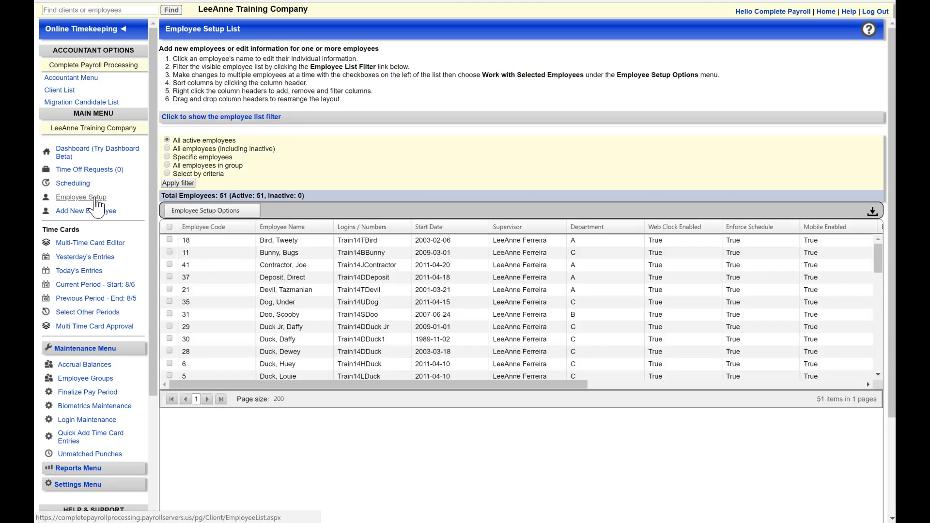
scroll(176, 180, "down", 3)
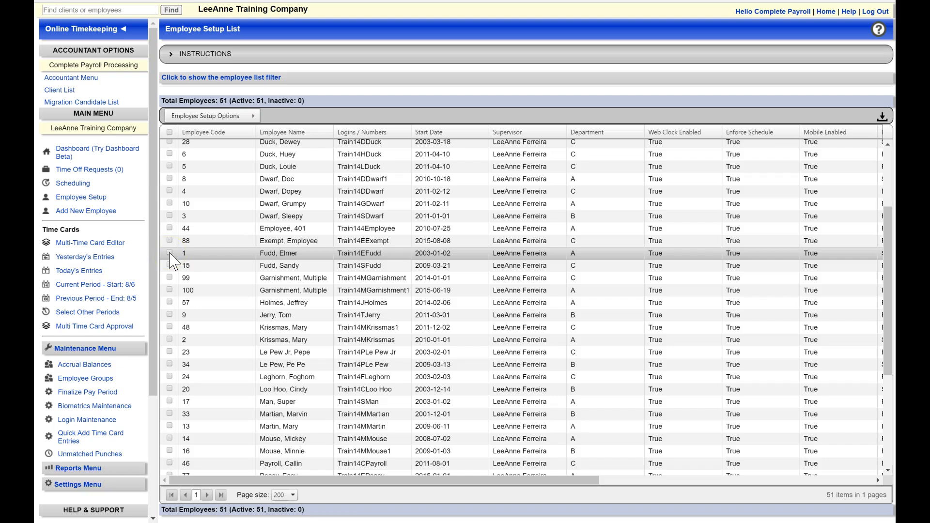
left_click(272, 254)
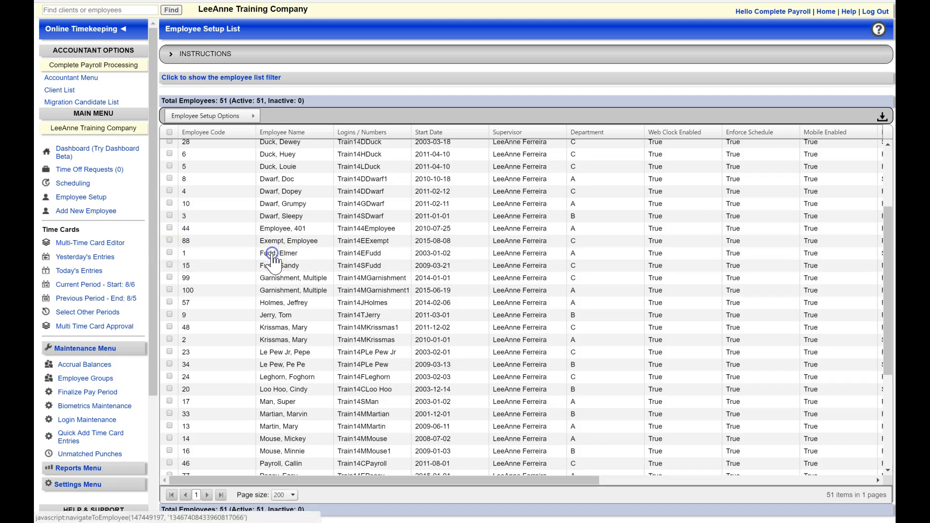
left_click(269, 302)
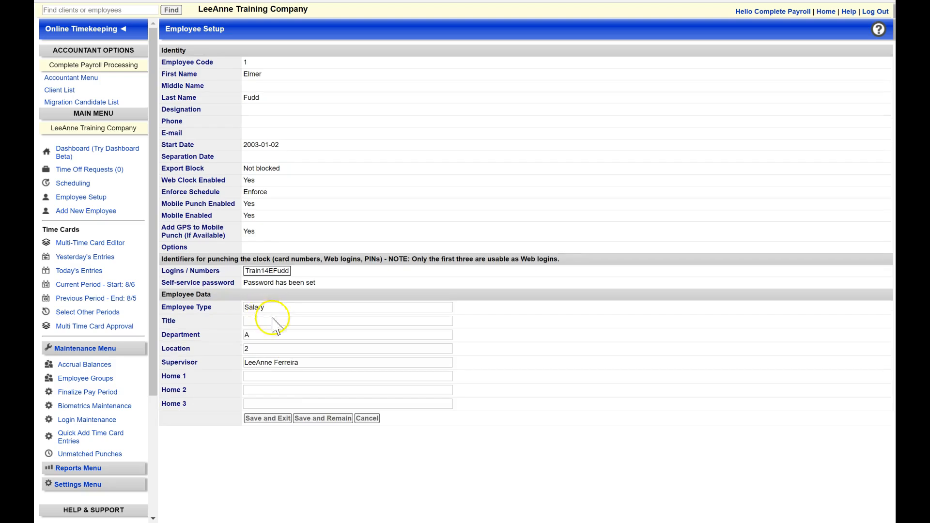
left_click_drag(311, 364, 166, 362)
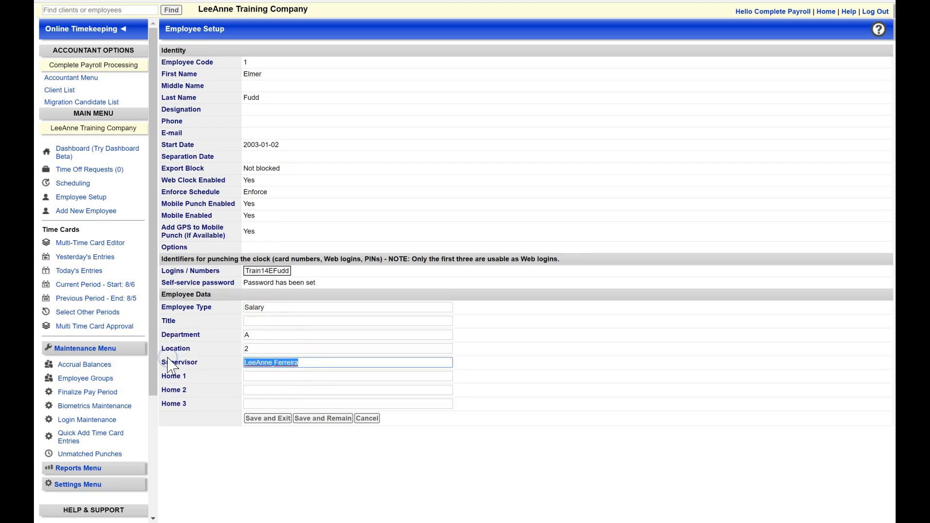
type("Sam Smi")
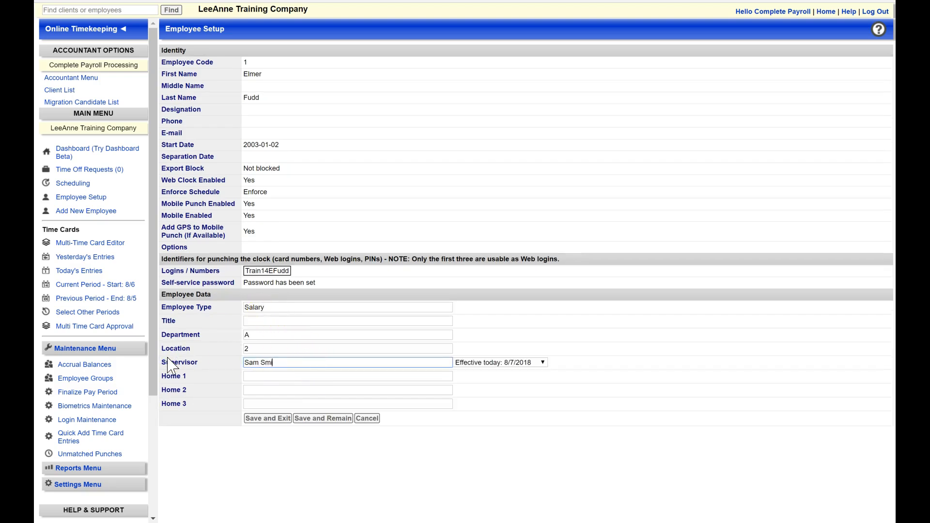
type("th")
left_click(543, 364)
left_click(322, 419)
left_click(206, 412)
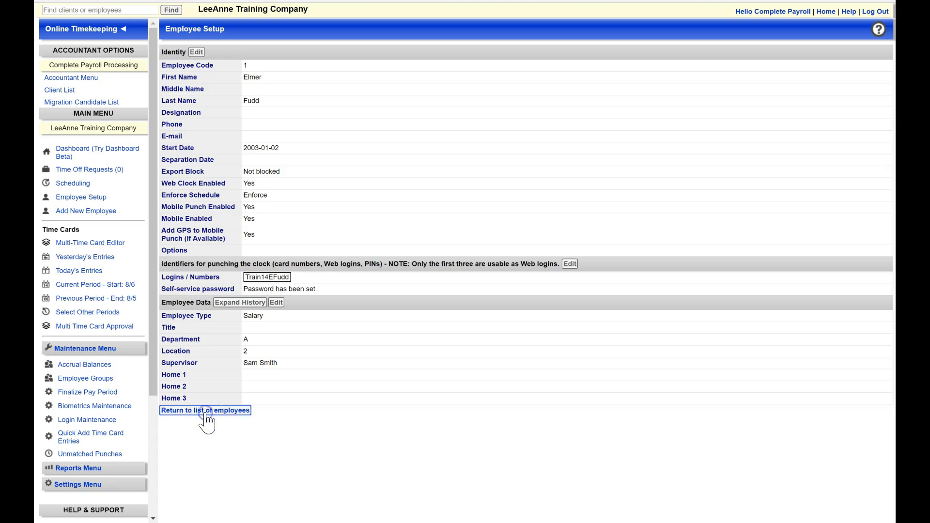
Step: Add the employees with codes 57, 9, 48, 2 and 23 to the selection and open them all in the Multiple Employee Editor
scroll(291, 339, "down", 3)
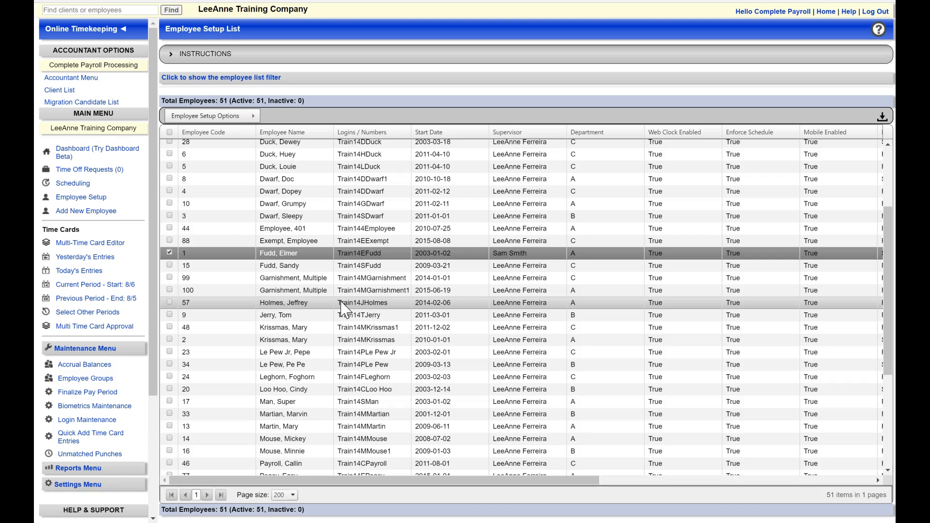
left_click(170, 302)
left_click(170, 314)
left_click(169, 327)
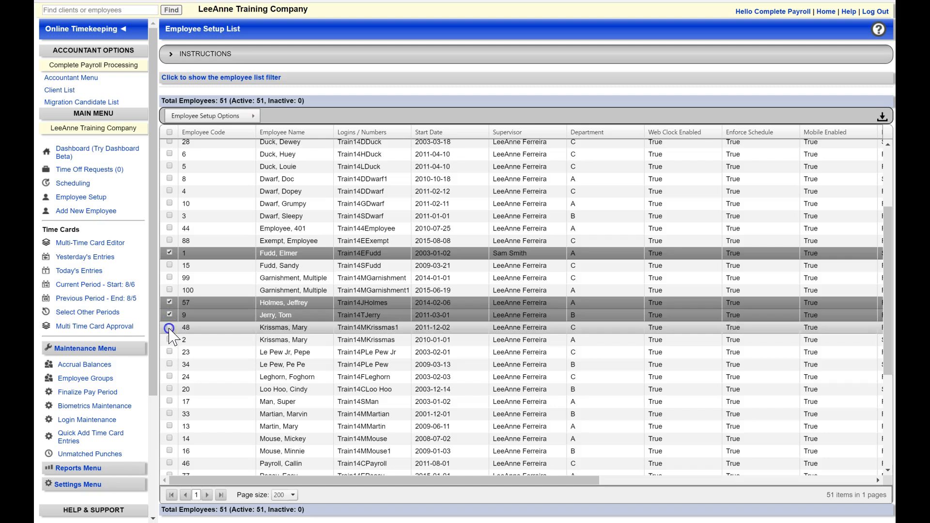
left_click(169, 340)
left_click(170, 351)
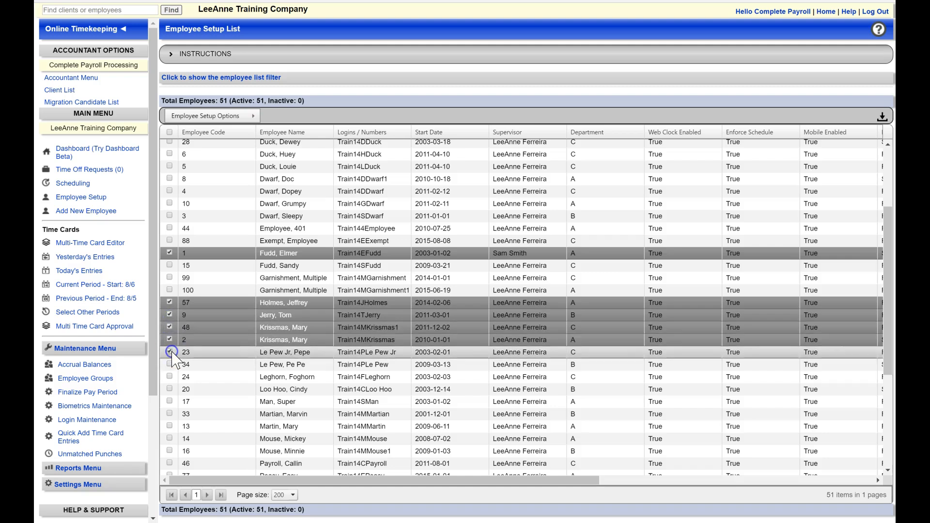
left_click(213, 115)
left_click(285, 117)
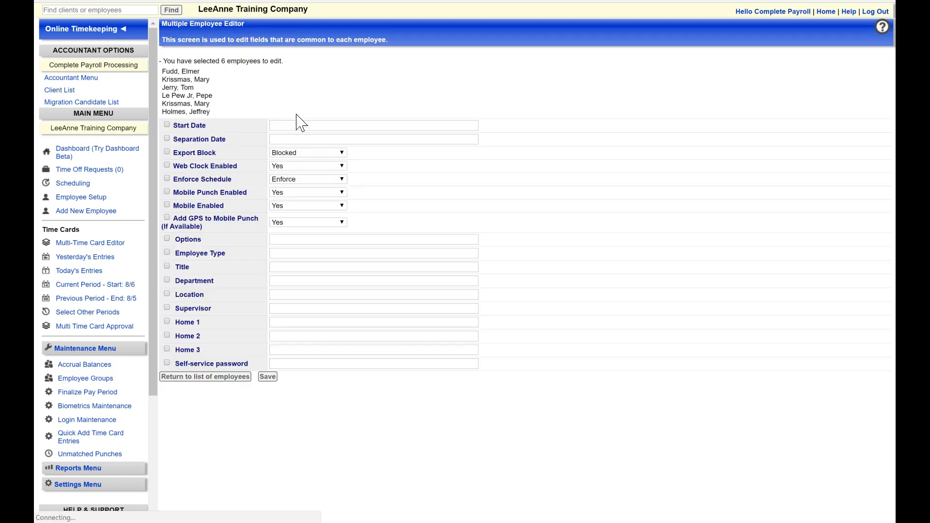
left_click(316, 119)
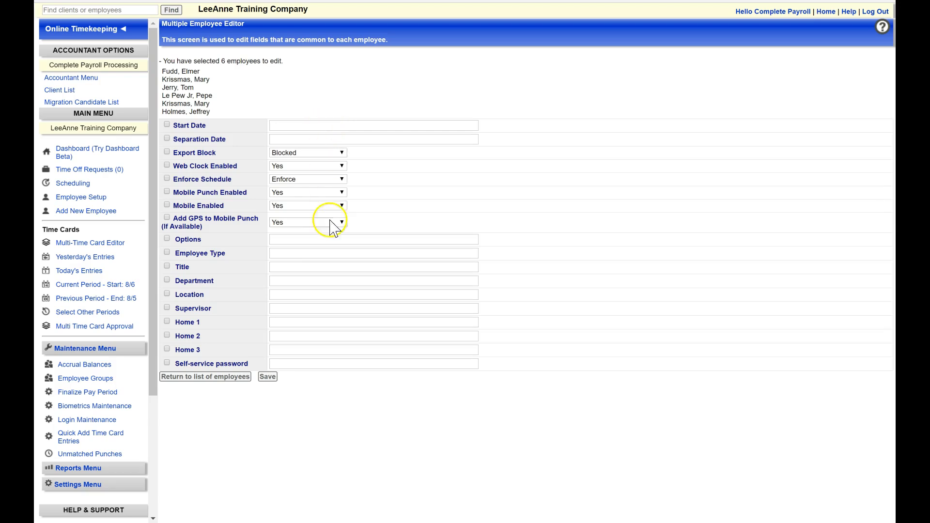
Step: Set the Supervisor of all selected employees to the new supervisor's full name, save the changes, and go to the Dashboard
left_click(167, 308)
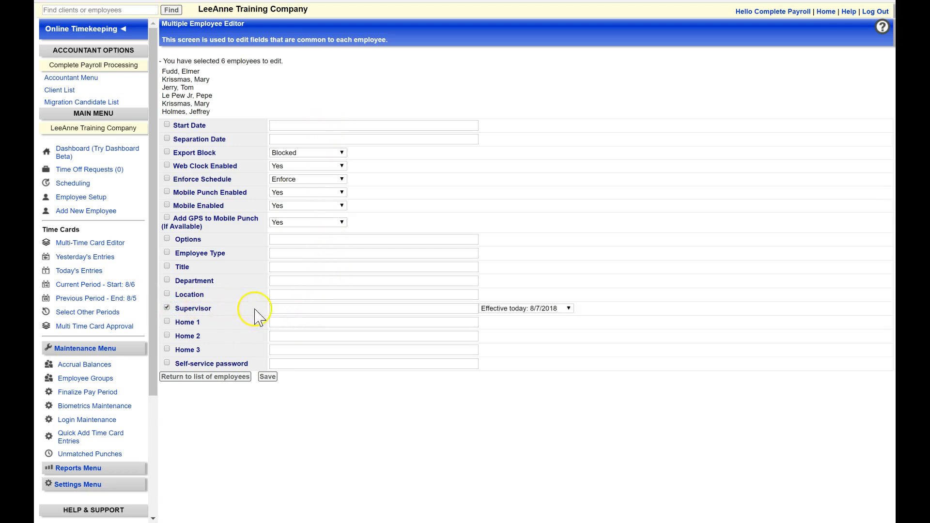
left_click(279, 306)
type("Sam Smith")
left_click(267, 377)
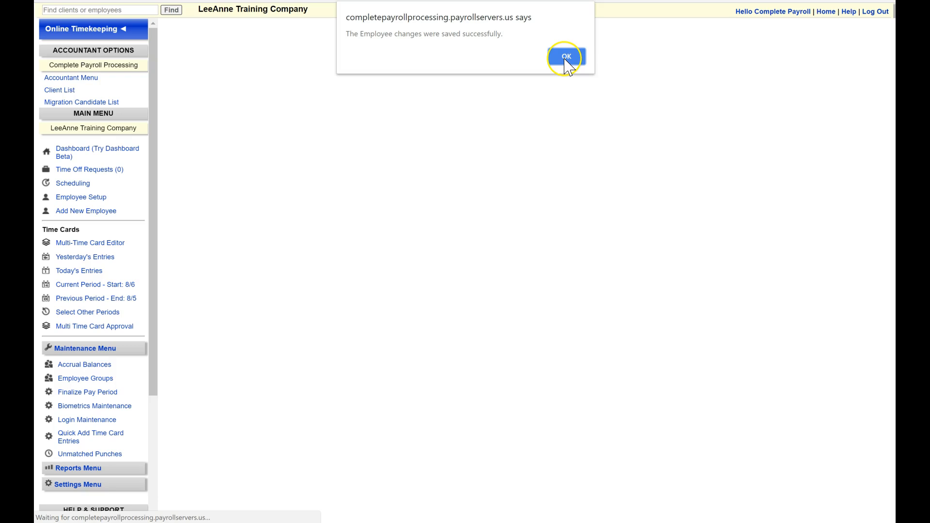
left_click(565, 58)
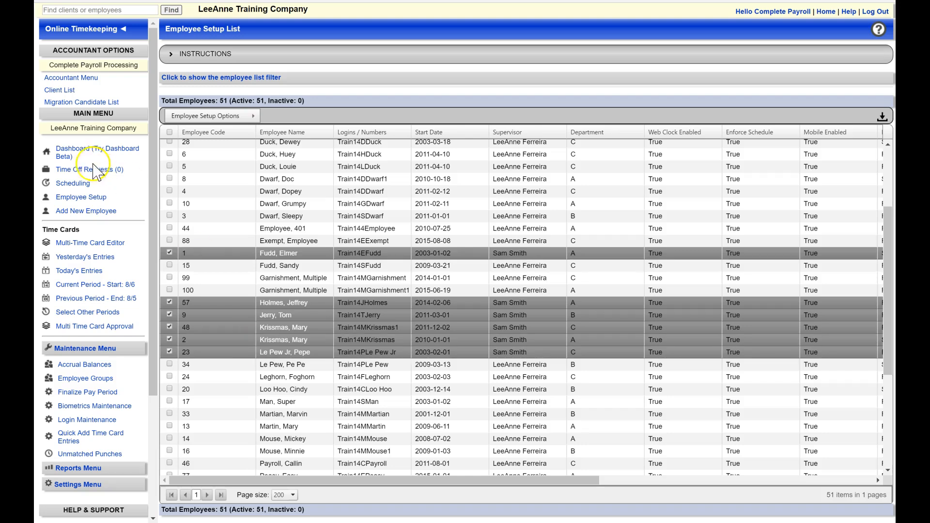
left_click(68, 149)
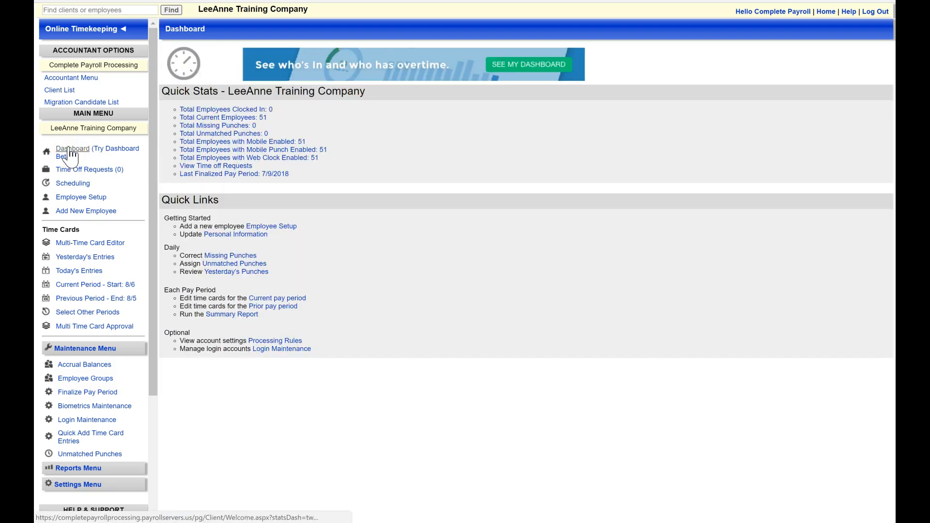